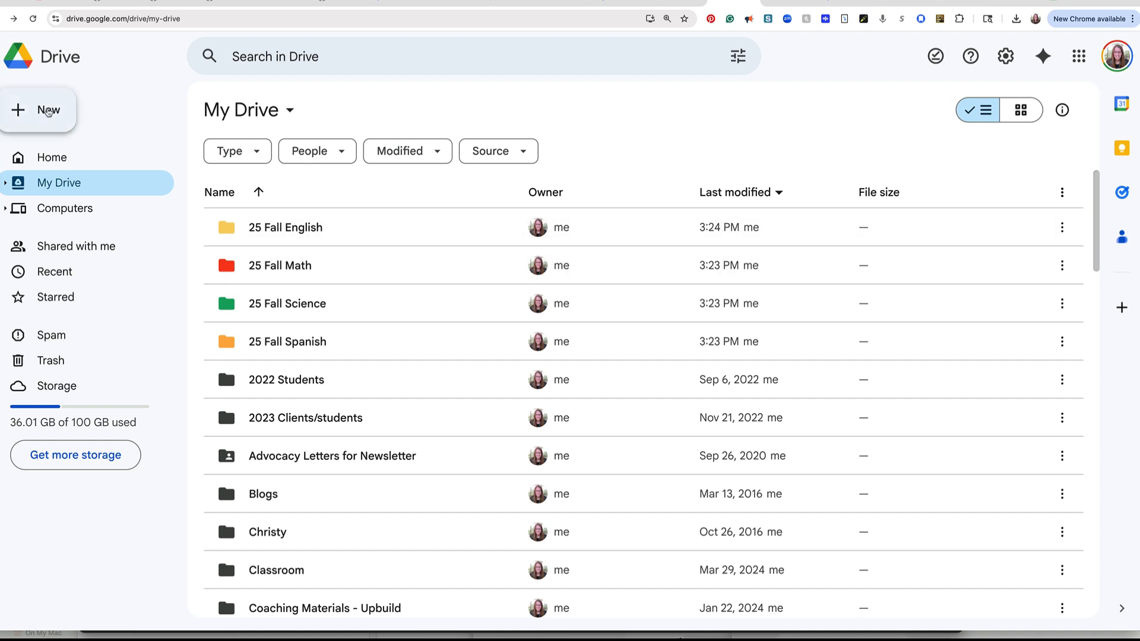
# Step: Create a new folder named "25 Fall History" in My Drive
pyautogui.click(48, 112)
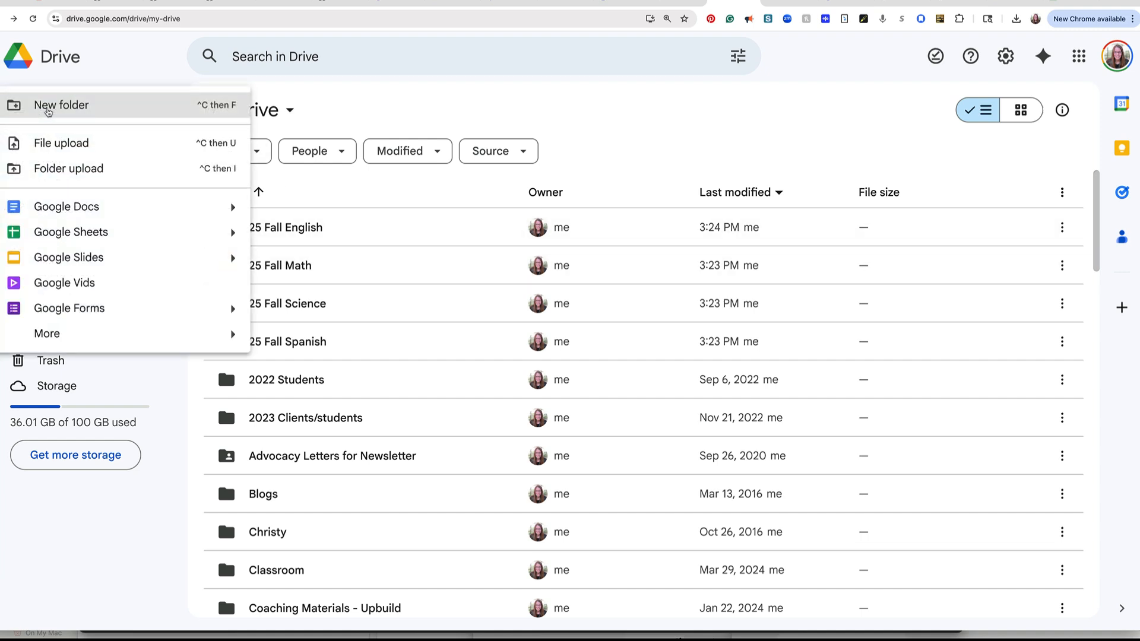
pyautogui.click(73, 113)
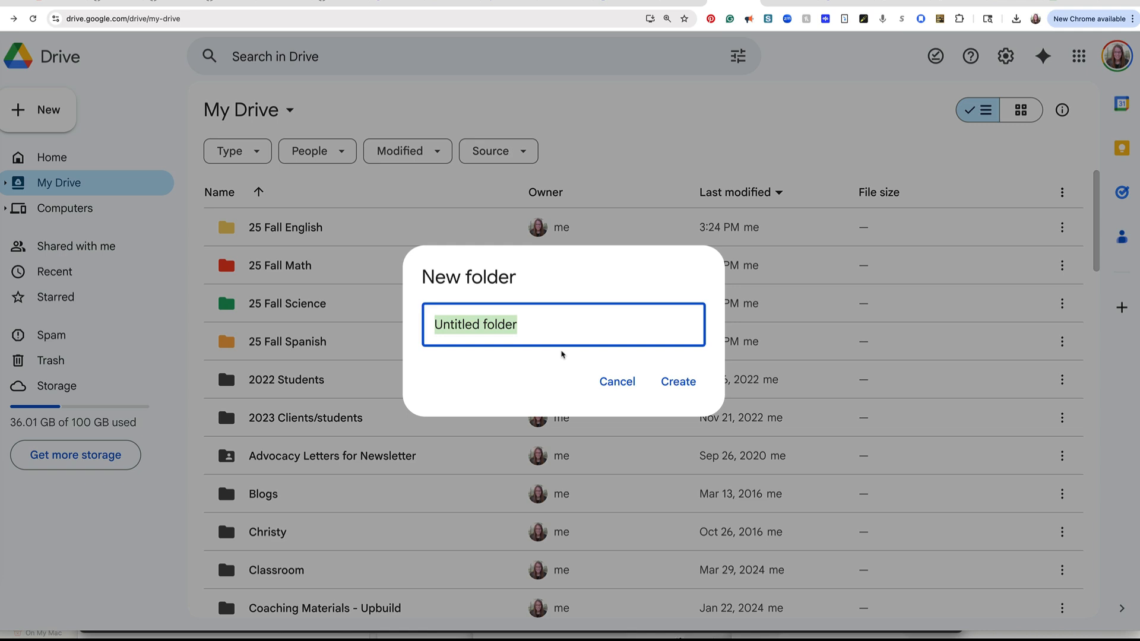
pyautogui.write('25 FALL')
pyautogui.press('BackSpace')
pyautogui.press('BackSpace')
pyautogui.press('BackSpace')
pyautogui.write('all History')
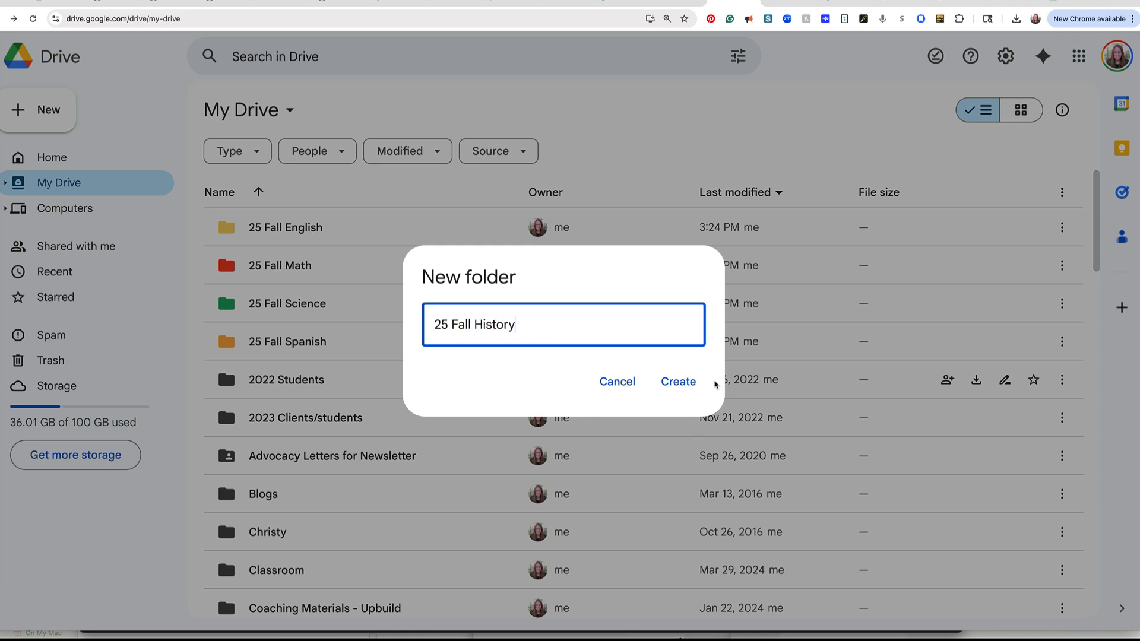
pyautogui.click(677, 381)
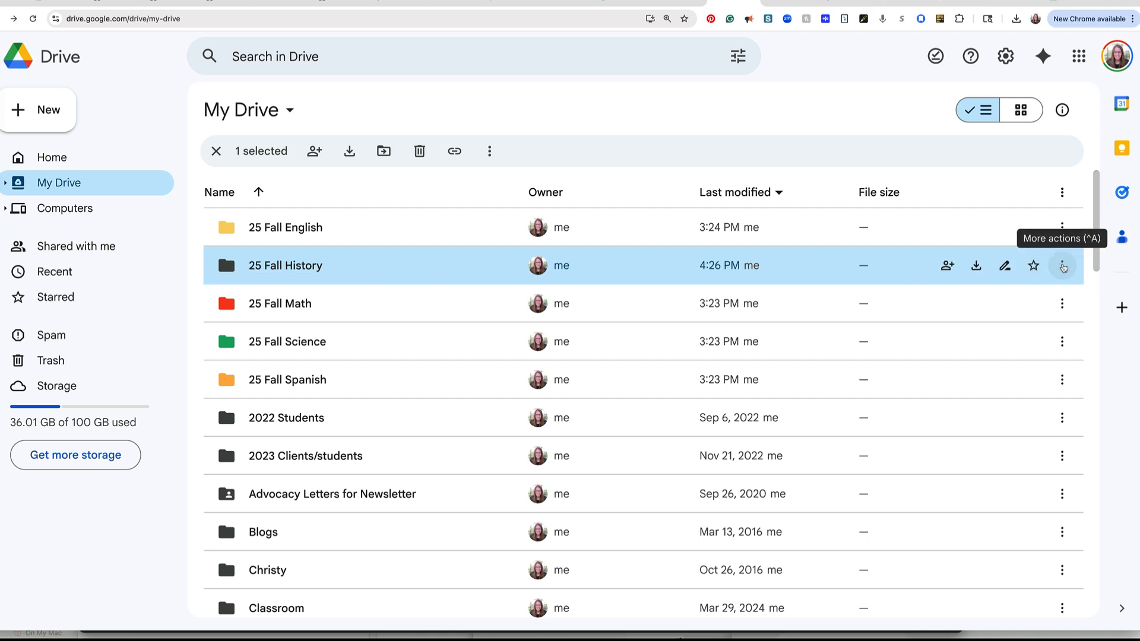
# Step: Set the 25 Fall History folder's color to the blue "Rainy sky"
pyautogui.click(1062, 266)
pyautogui.moveTo(879, 389)
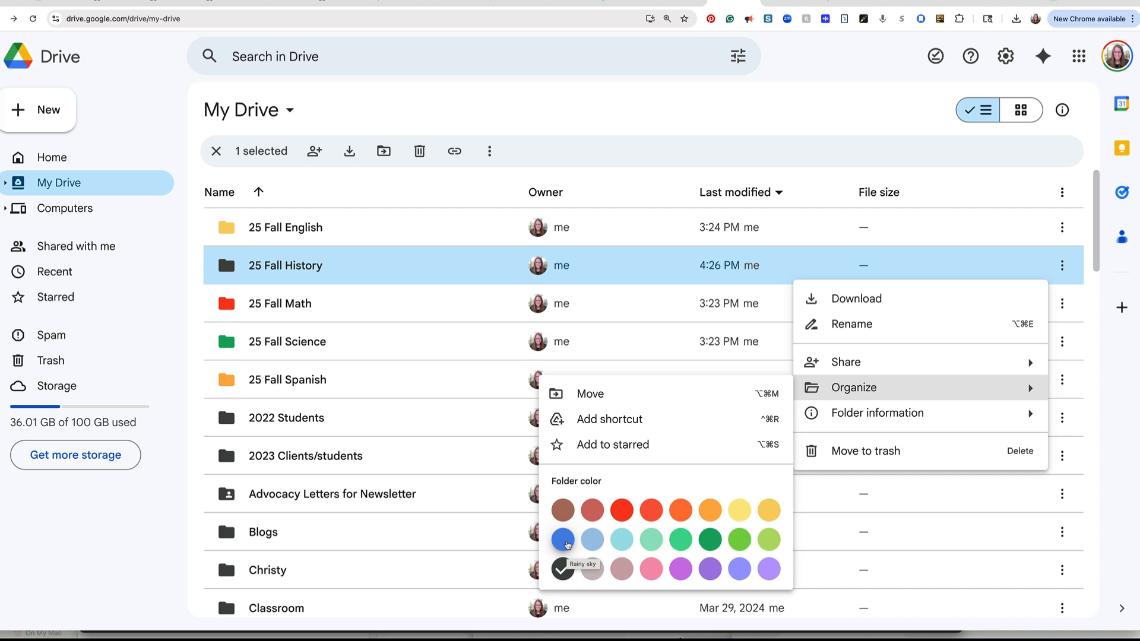
pyautogui.click(567, 543)
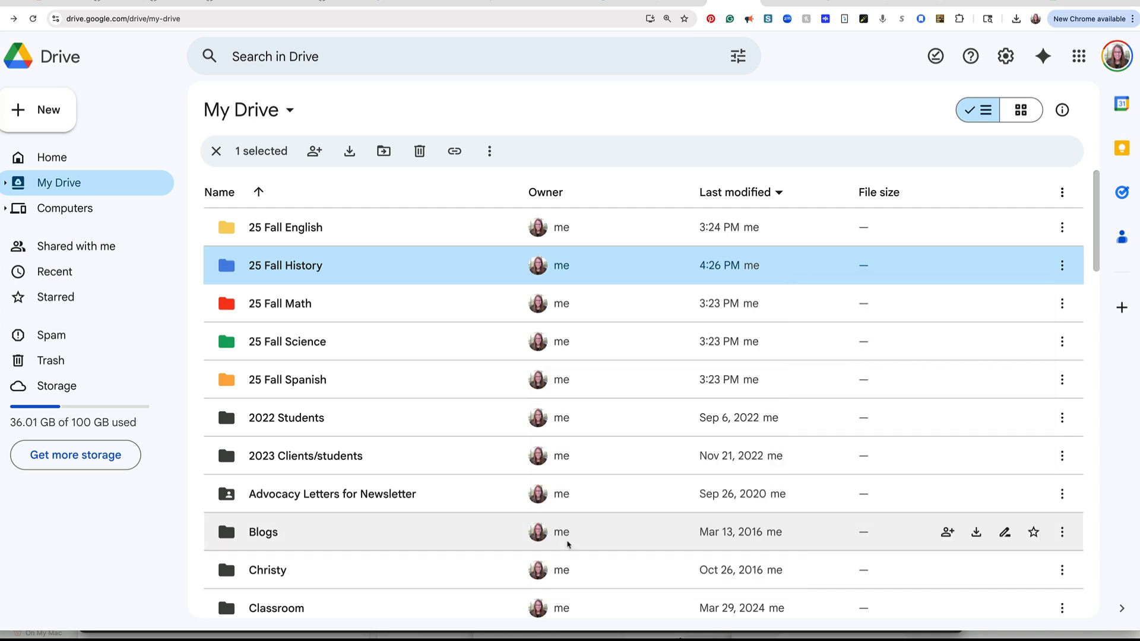
pyautogui.click(596, 176)
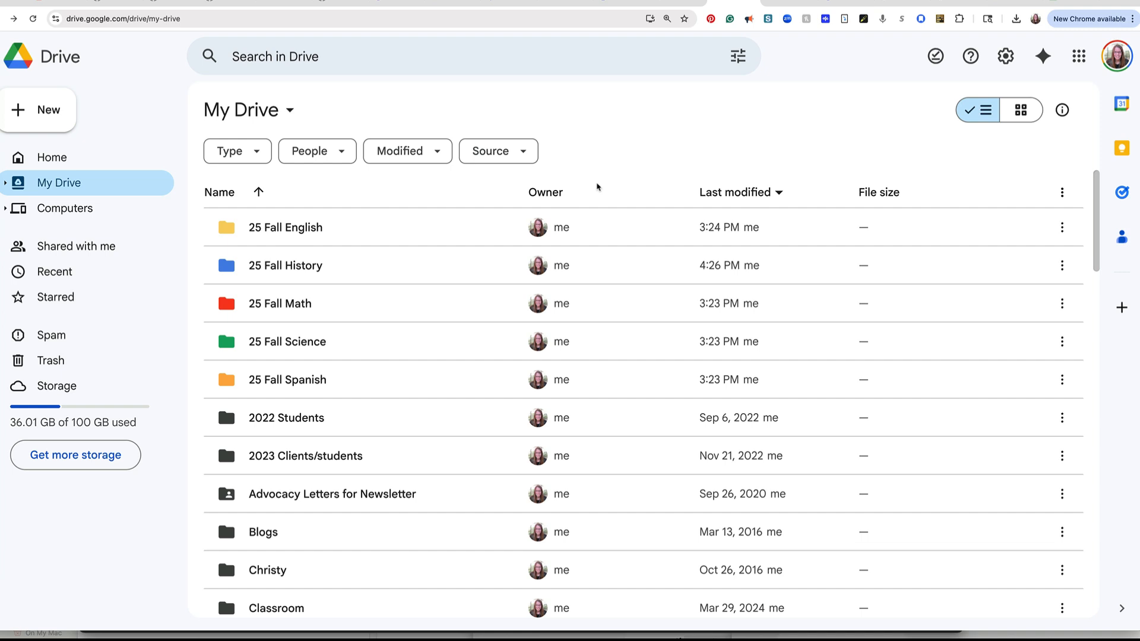
# Step: Switch to Google Docs and create a new blank document
pyautogui.click(1080, 55)
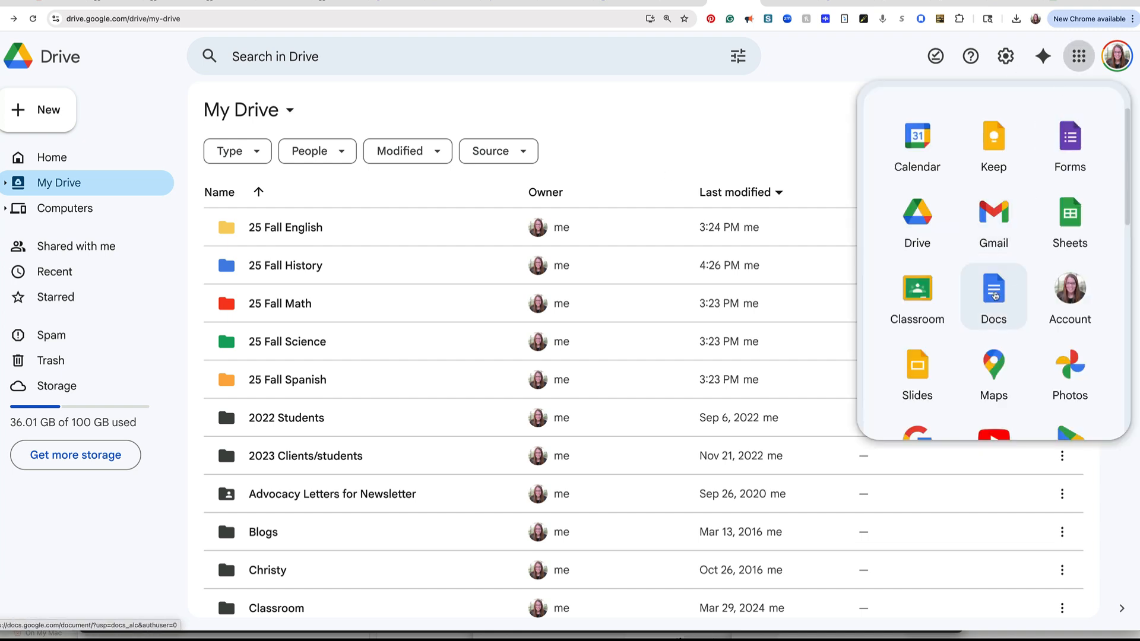
pyautogui.click(994, 293)
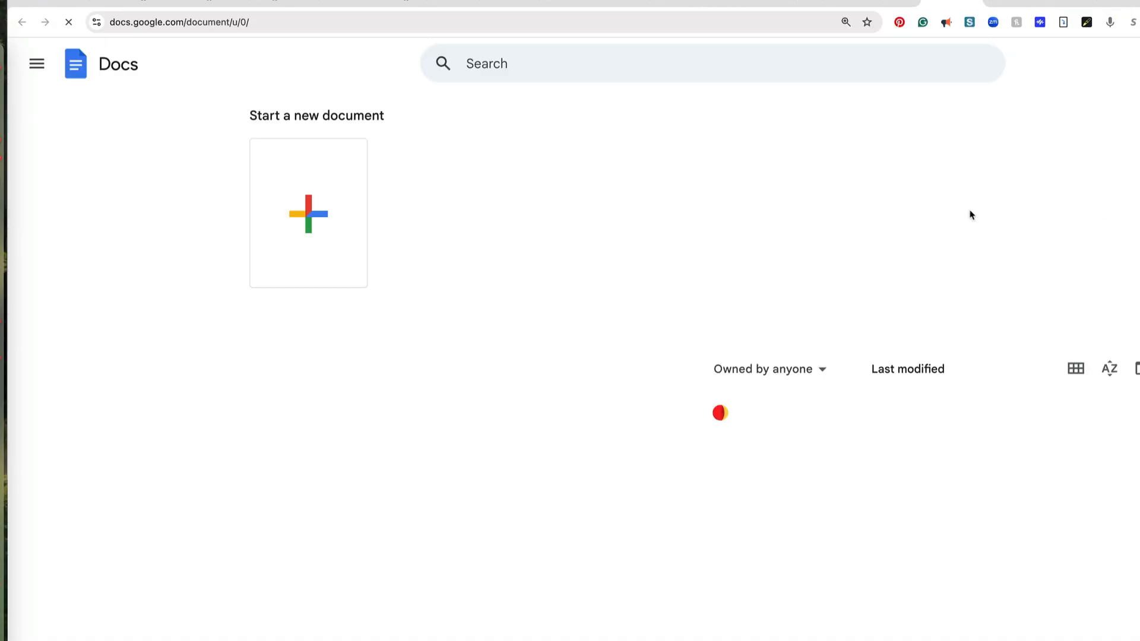
pyautogui.click(326, 232)
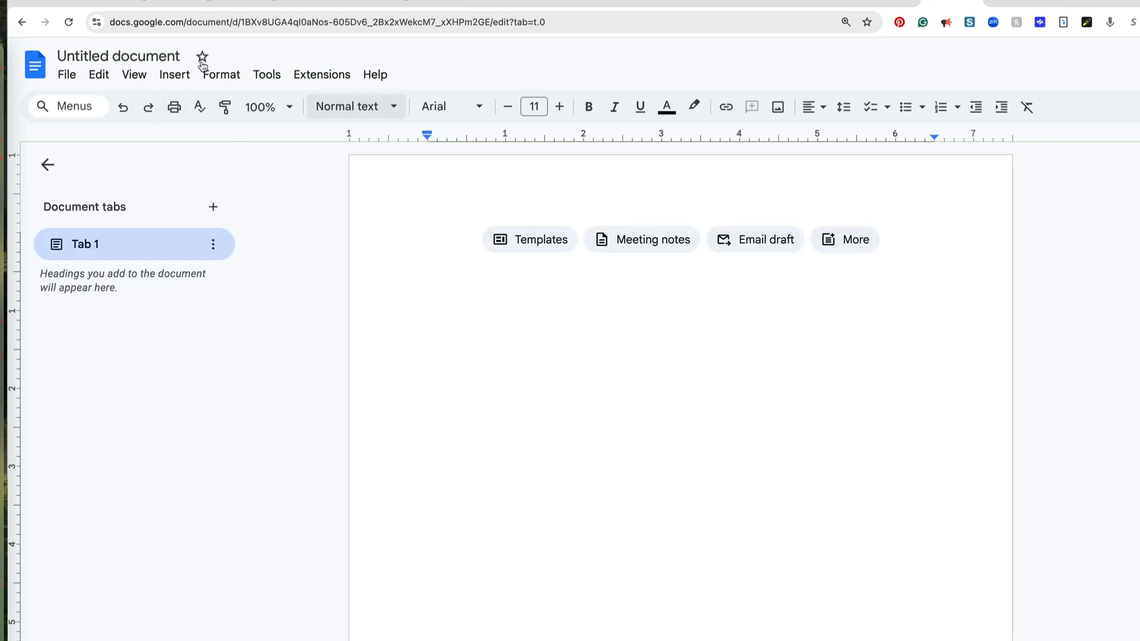
# Step: Rename the untitled document as "25 Fall History"
pyautogui.click(147, 55)
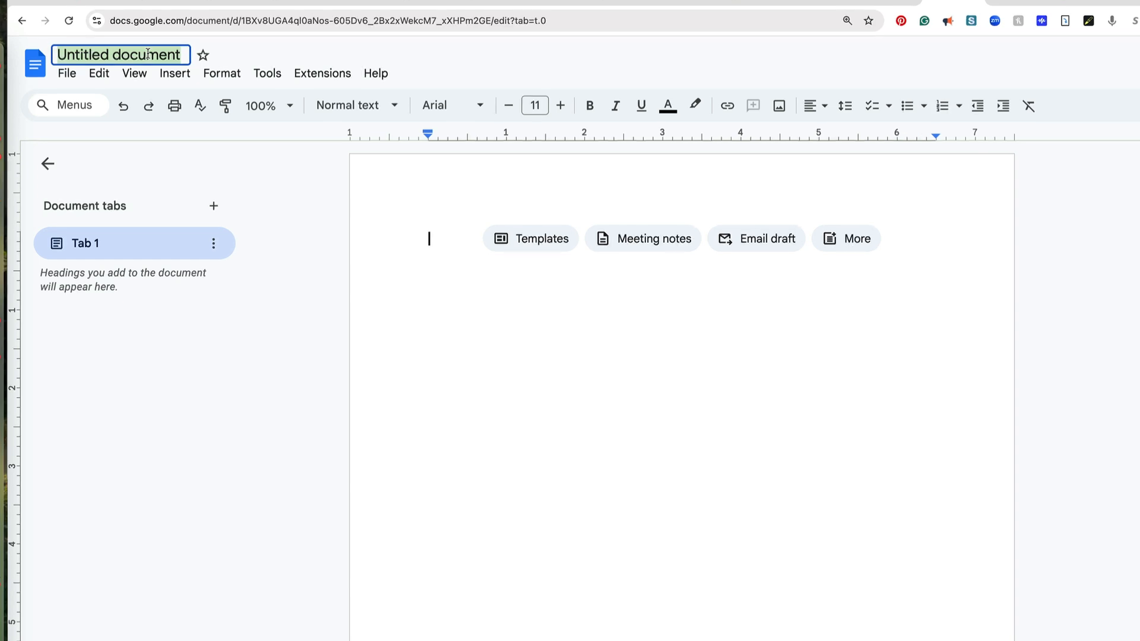
pyautogui.doubleClick(148, 54)
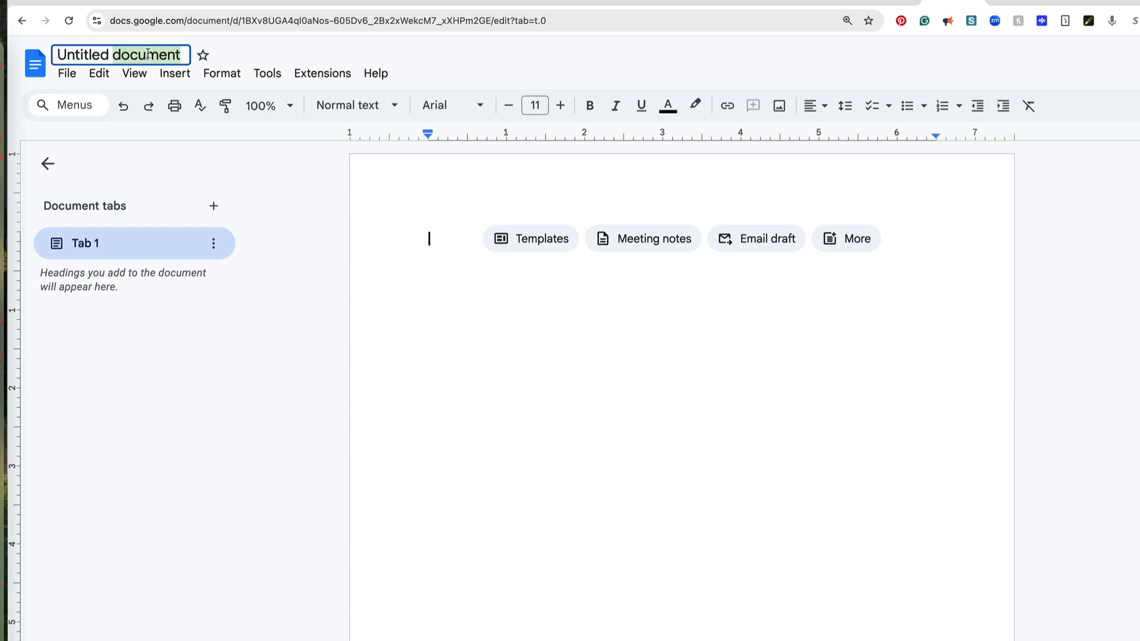
pyautogui.moveTo(181, 54); pyautogui.dragTo(42, 49)
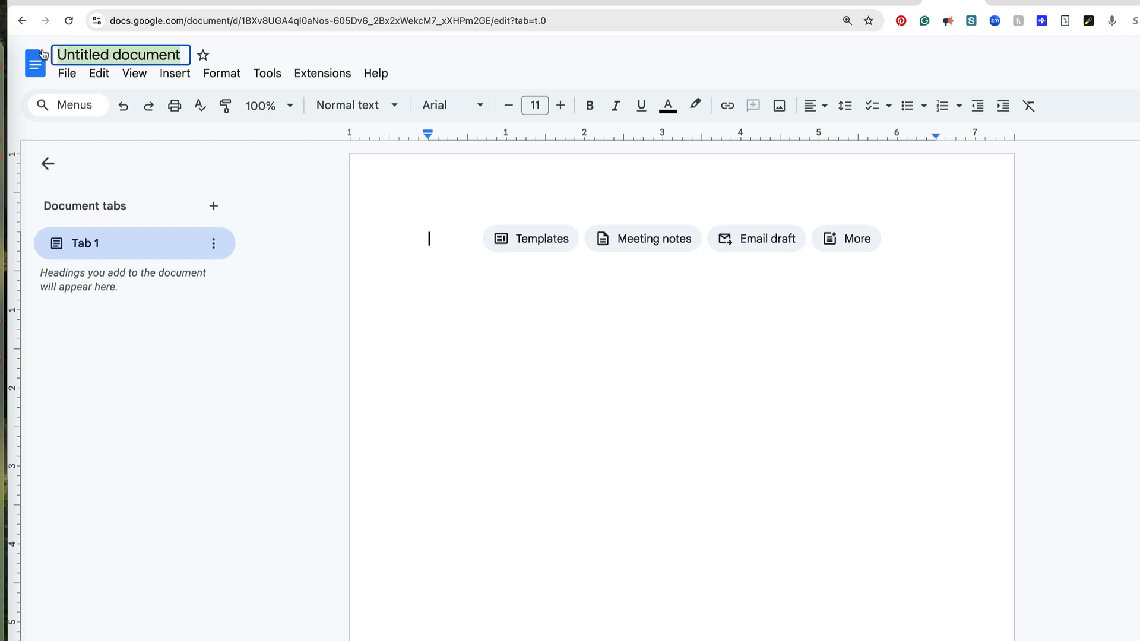
pyautogui.write('2')
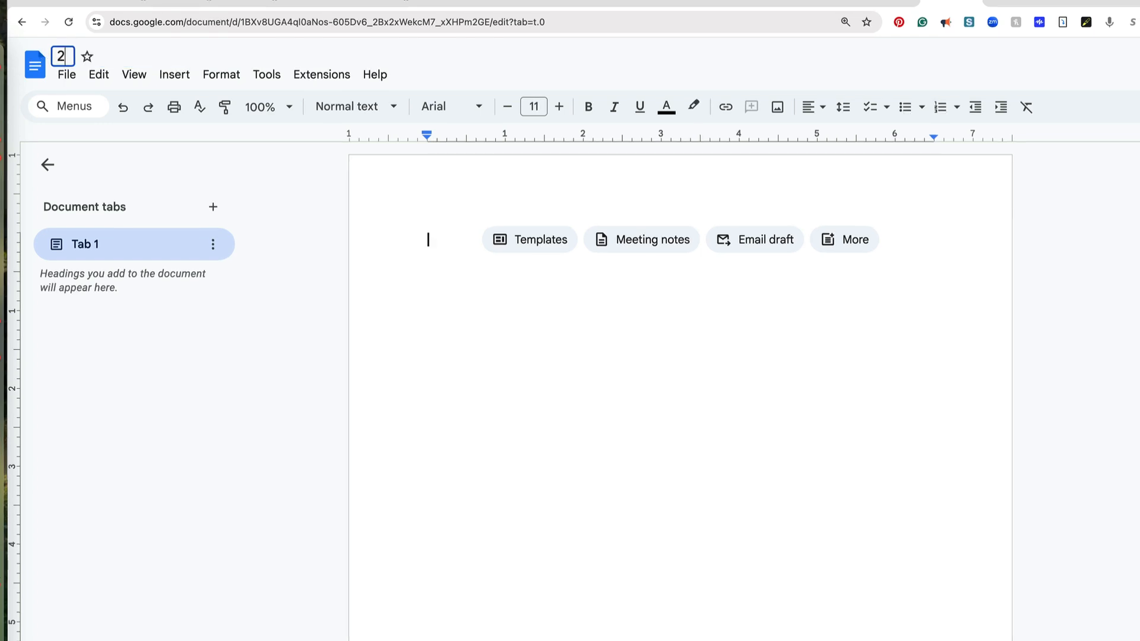
pyautogui.write('5 Fall')
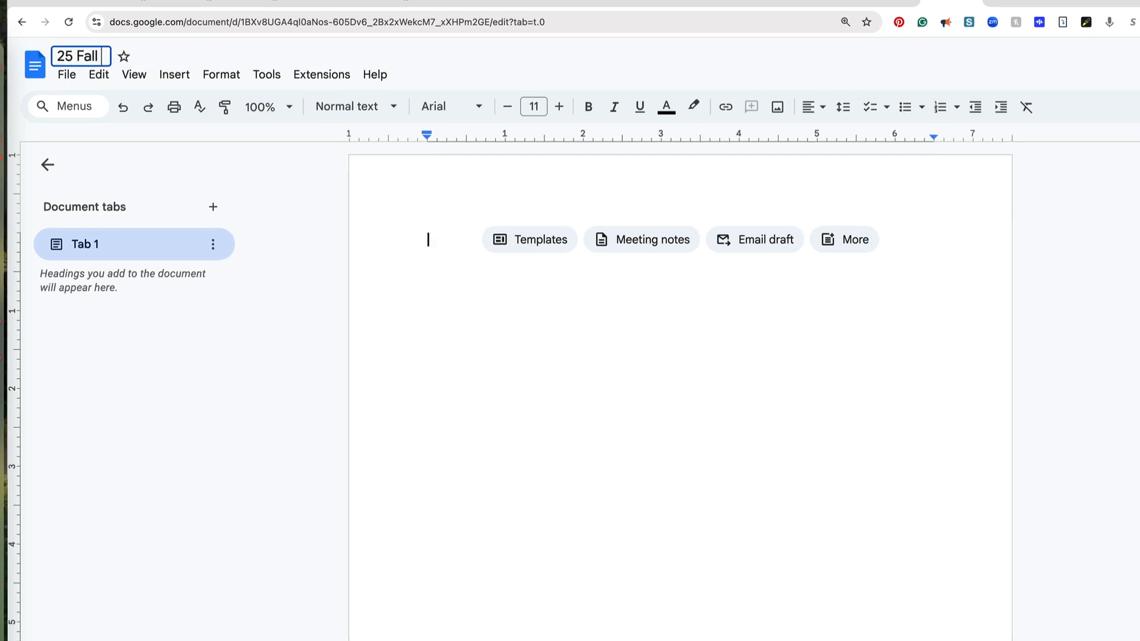
pyautogui.write(' History')
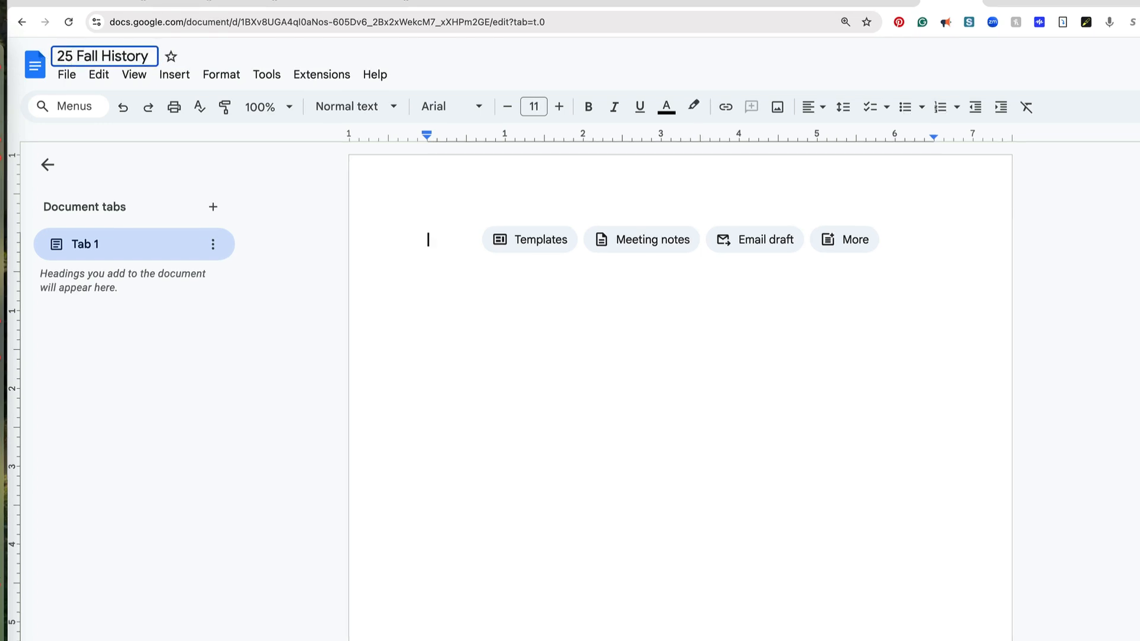
pyautogui.click(377, 240)
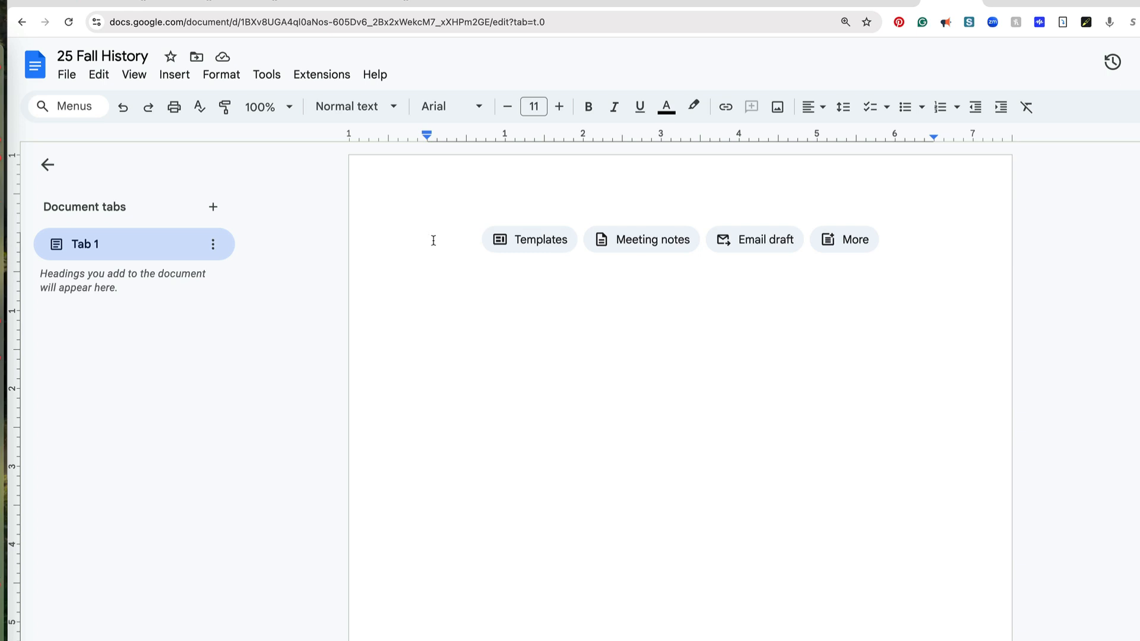
# Step: Enter the date 9/15/25 on the first line of the document and format it as Heading 1
pyautogui.moveTo(433, 240); pyautogui.dragTo(564, 243)
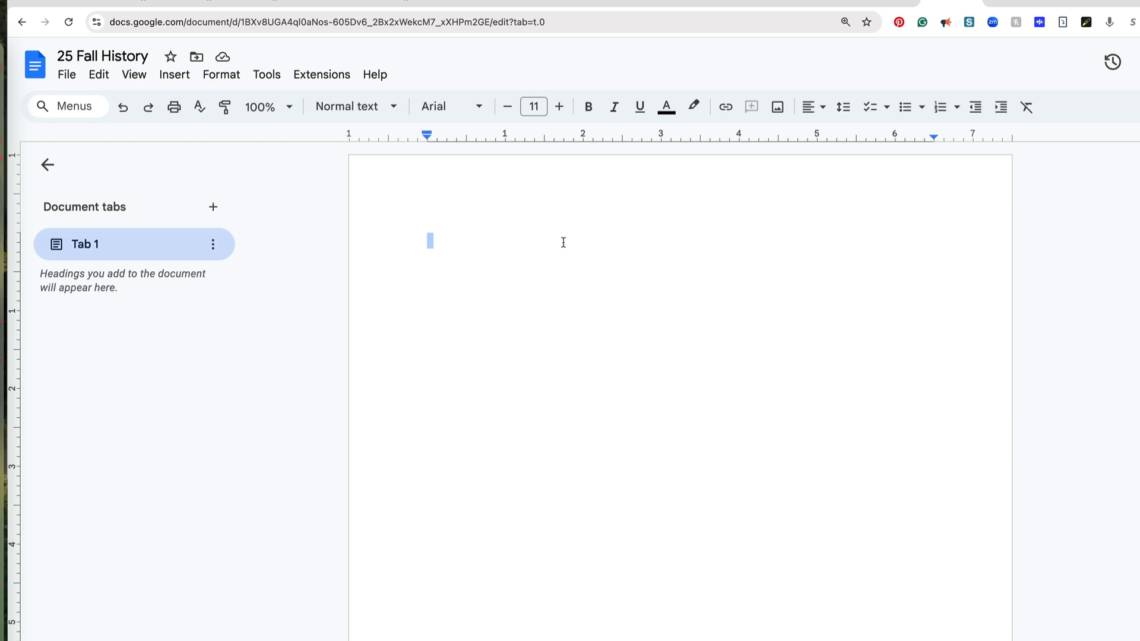
pyautogui.write('9/')
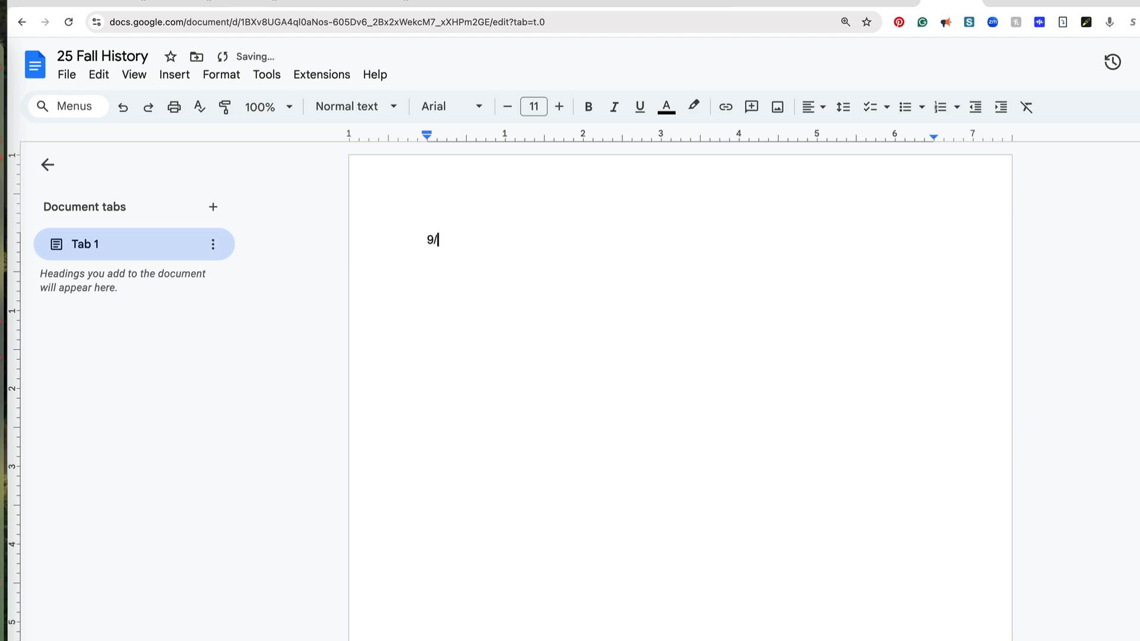
pyautogui.write('15/25')
pyautogui.scroll(-1, 515, 219)
pyautogui.moveTo(473, 185); pyautogui.dragTo(415, 187)
pyautogui.click(382, 107)
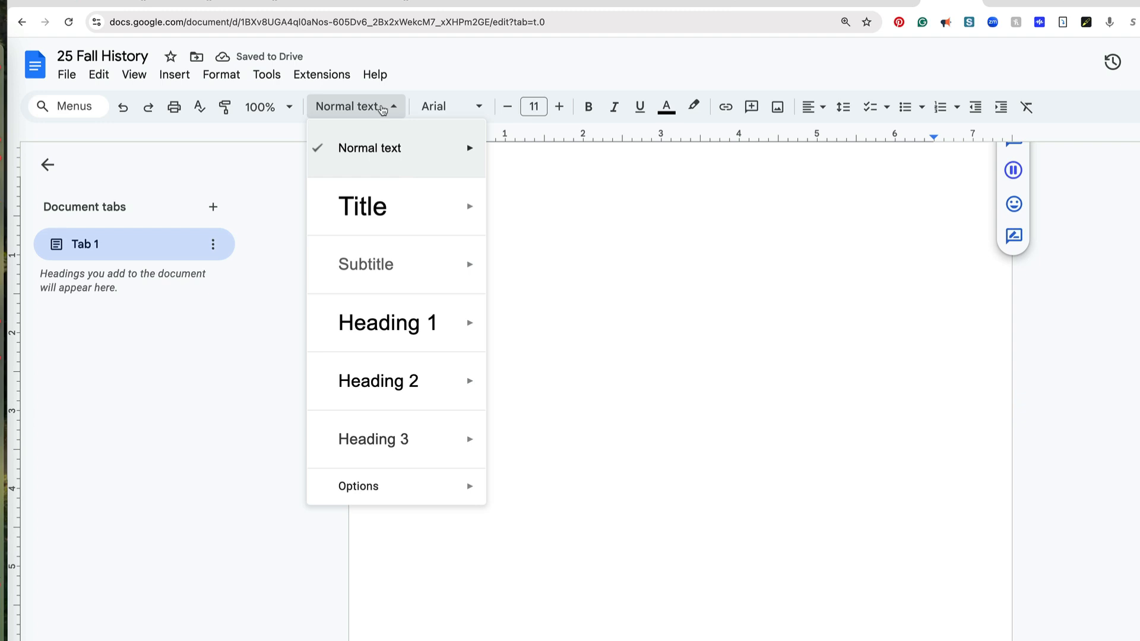
pyautogui.click(405, 325)
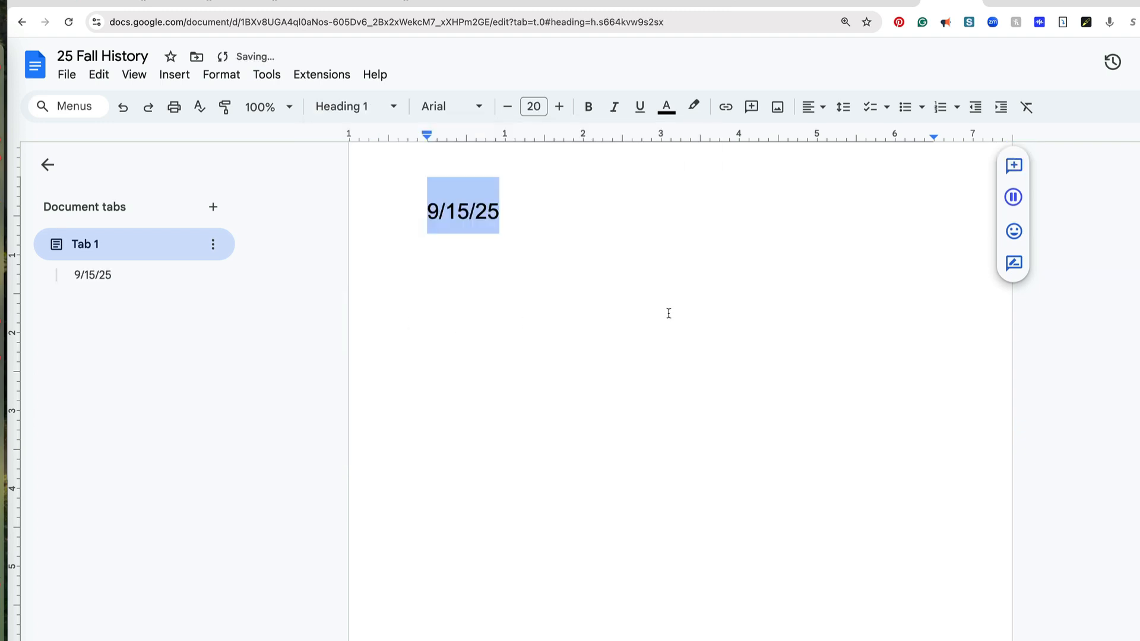
# Step: Add the line "Take my notes" as normal text below the 9/15/25 heading
pyautogui.click(527, 209)
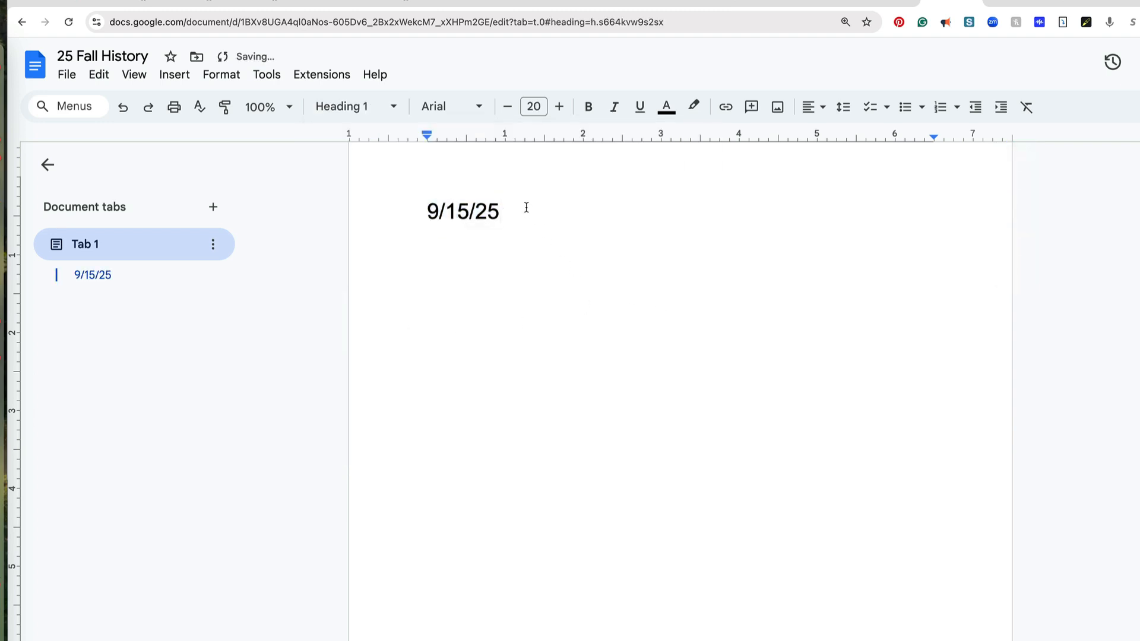
pyautogui.press('Return')
pyautogui.write('Take my notes')
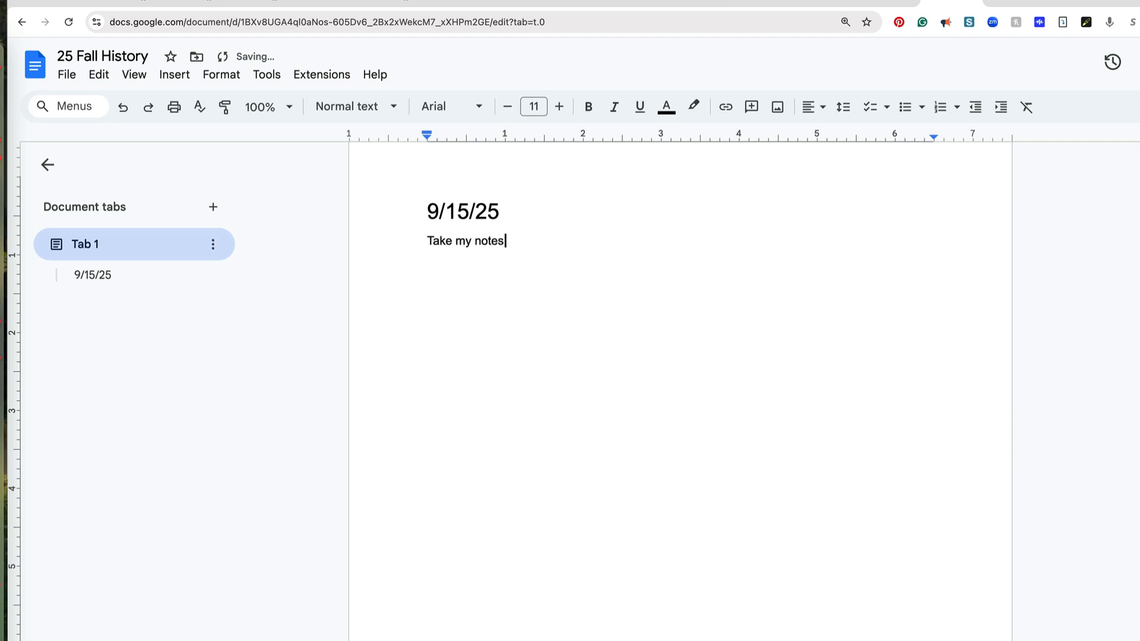
# Step: Insert a 9/21/25 Heading 1 entry above the 9/15/25 heading, with the line "Take my notes" below it
pyautogui.scroll(-1, 527, 206)
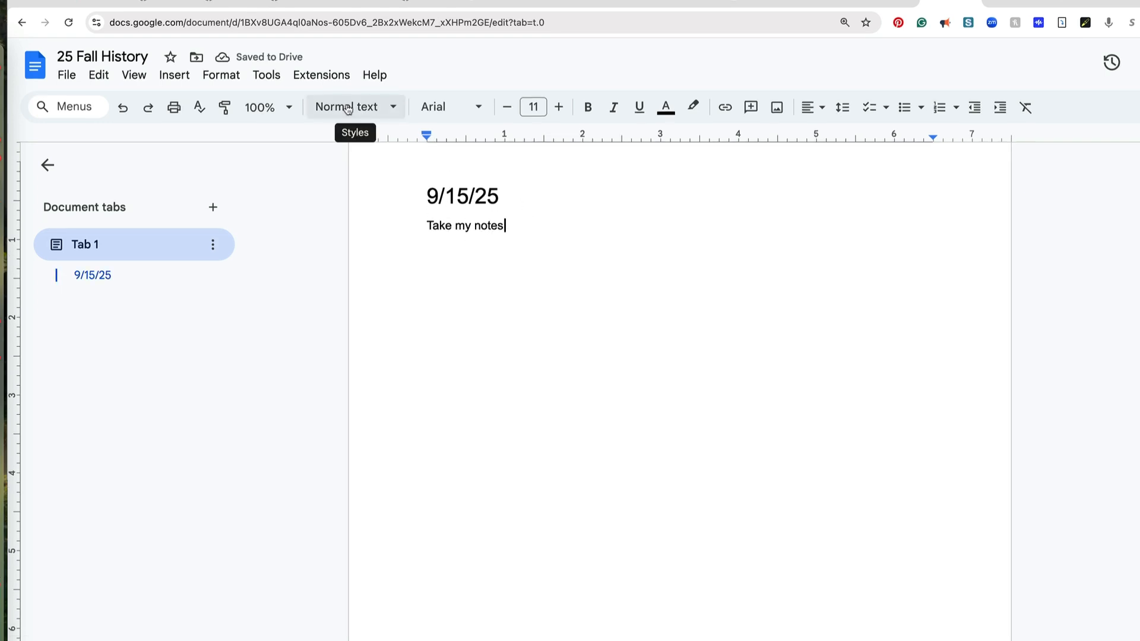
pyautogui.click(437, 191)
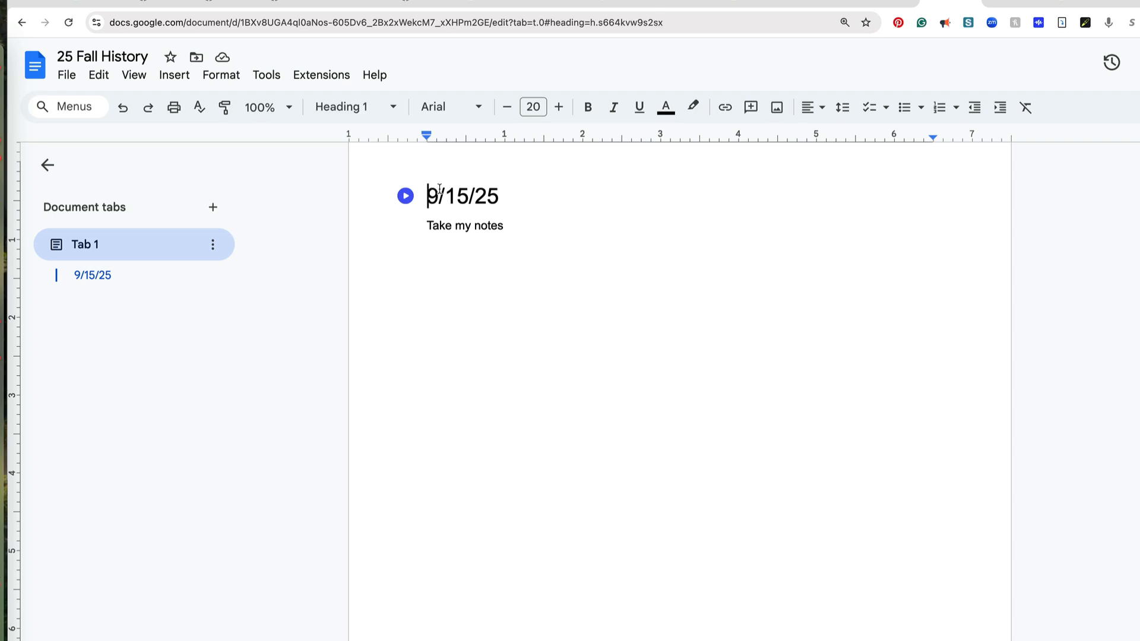
pyautogui.press('Return')
pyautogui.press('Return')
pyautogui.press('Return')
pyautogui.click(435, 262)
pyautogui.write('9/21/25')
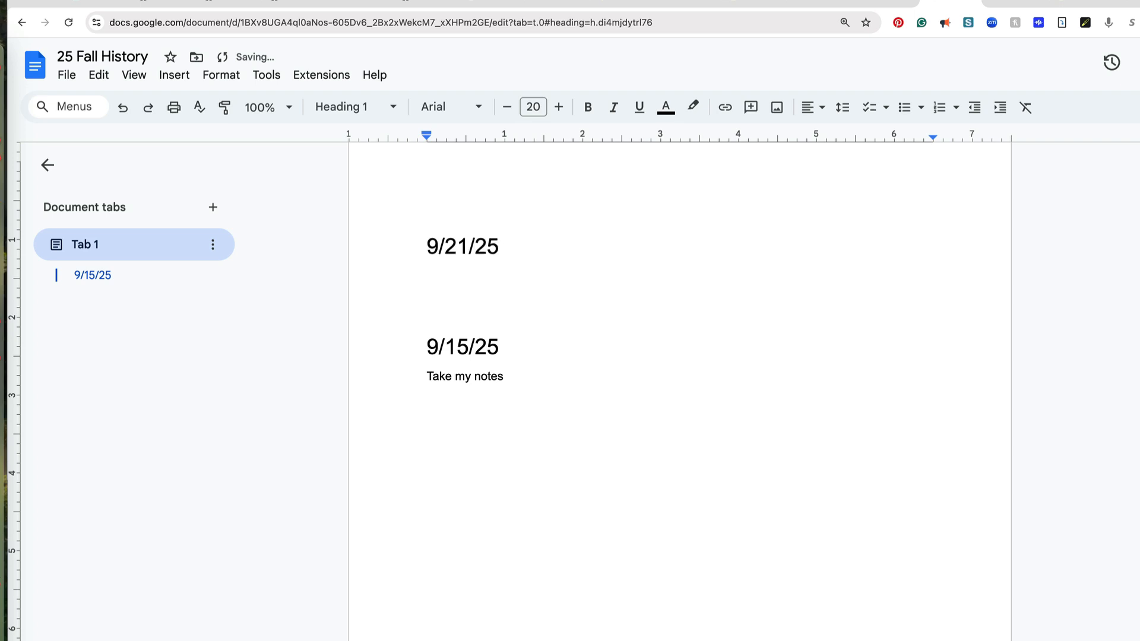
pyautogui.press('Return')
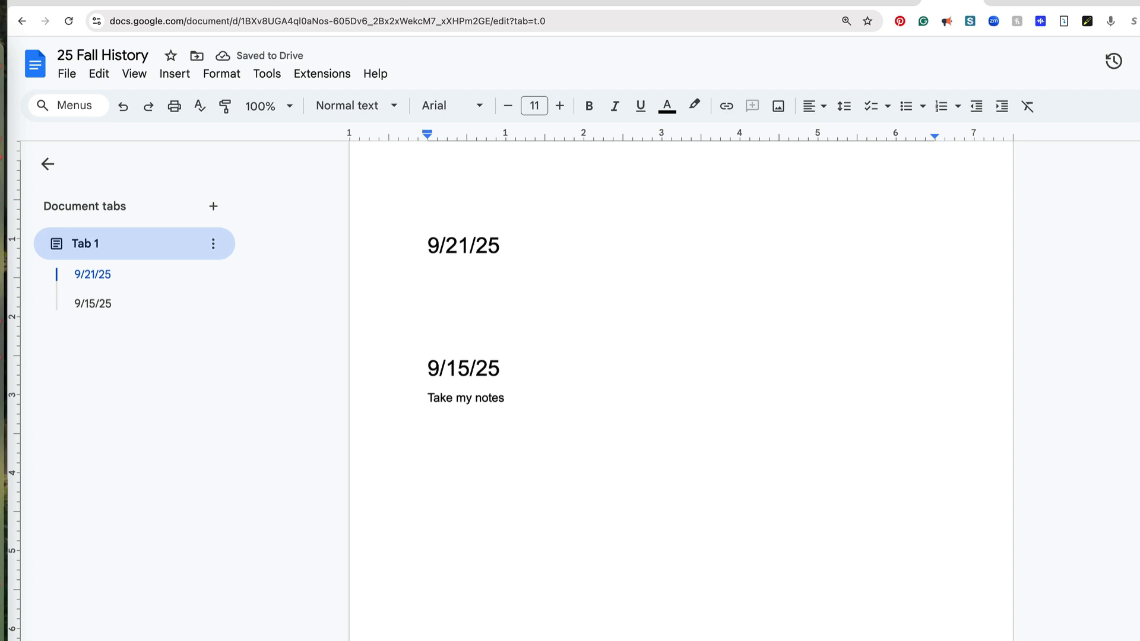
pyautogui.write('Take my notes')
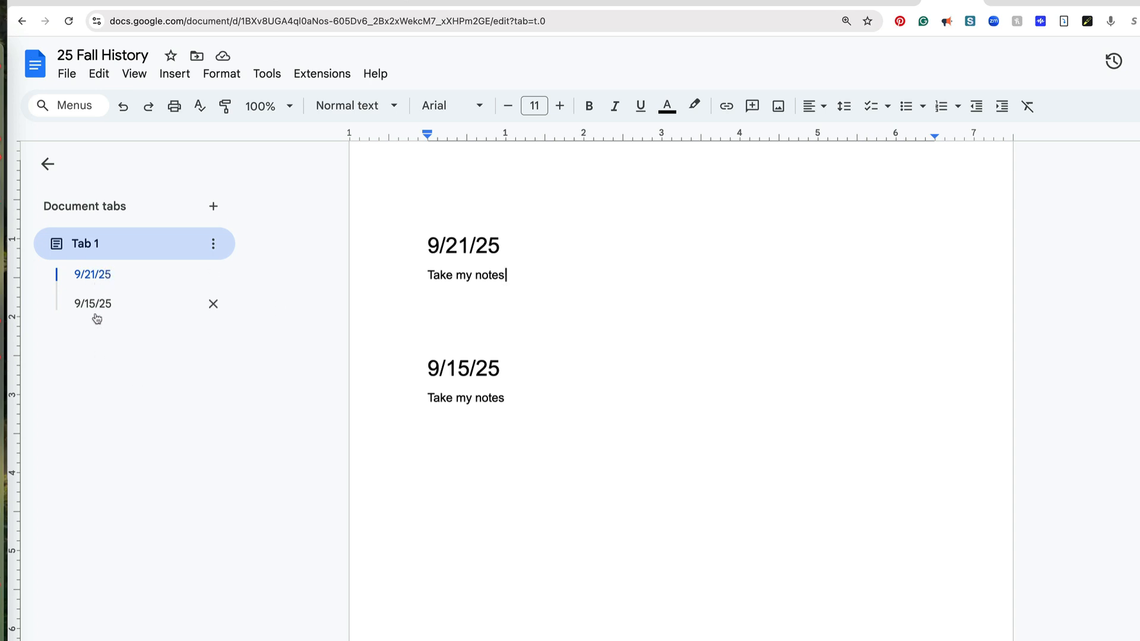
# Step: Jump between the 9/15/25 and 9/21/25 headings using the document outline, and collapse and reopen the outline
pyautogui.click(101, 306)
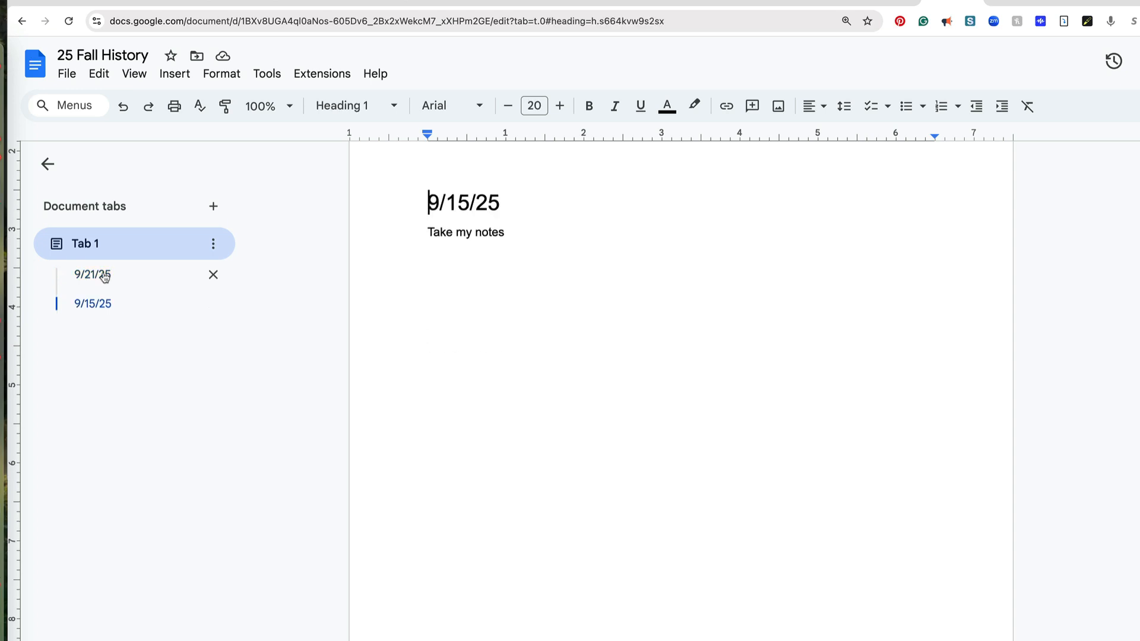
pyautogui.click(102, 275)
pyautogui.click(104, 305)
pyautogui.click(104, 276)
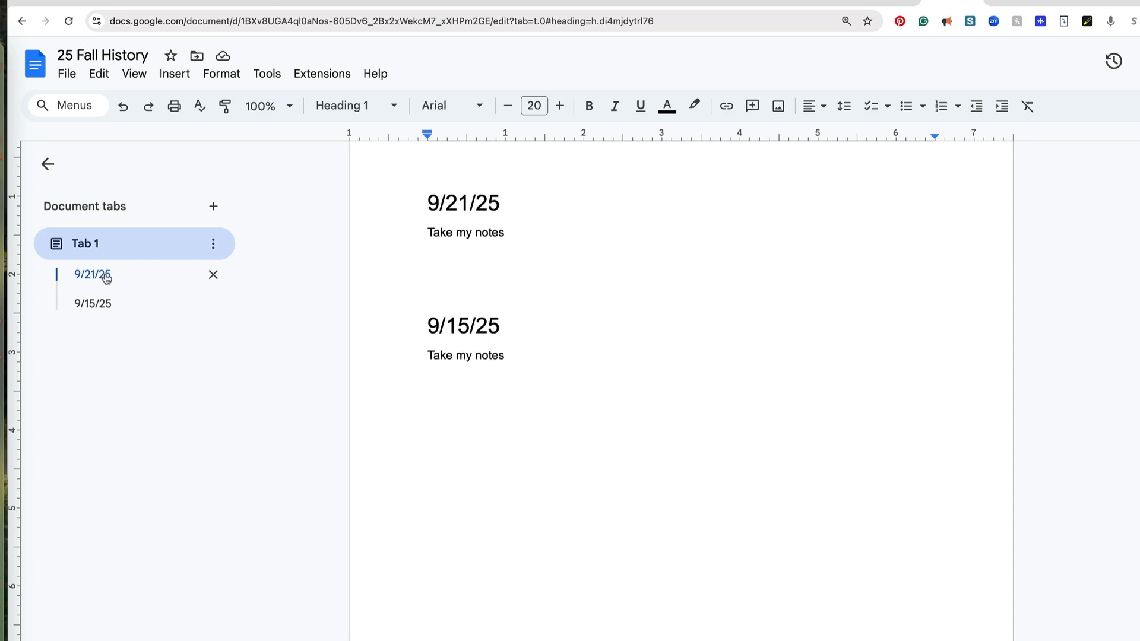
pyautogui.click(49, 165)
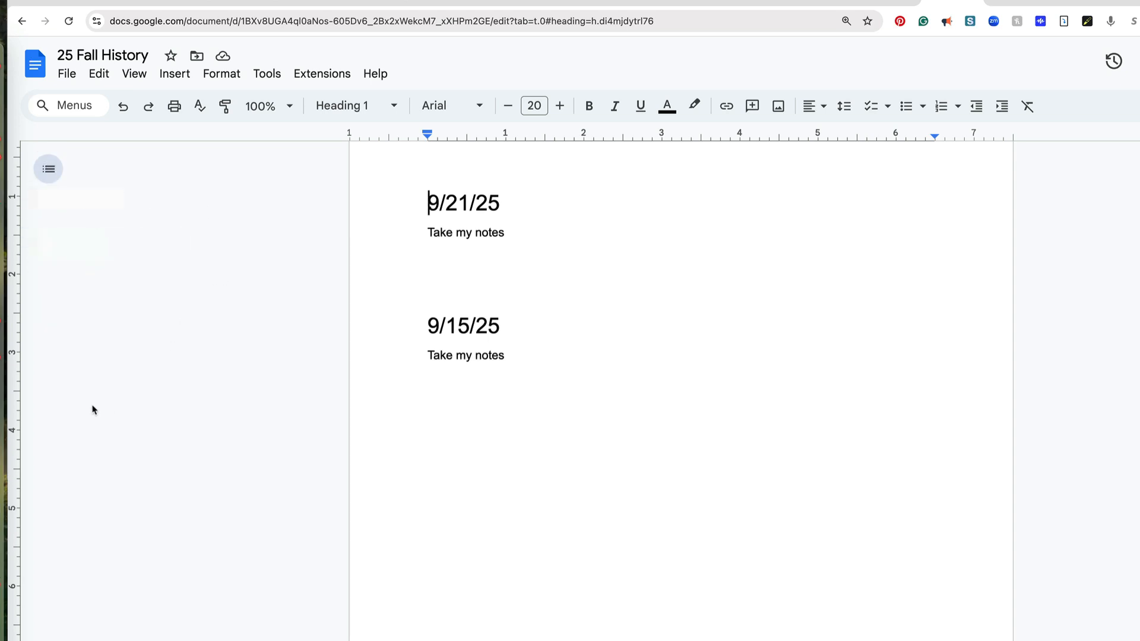
pyautogui.click(48, 169)
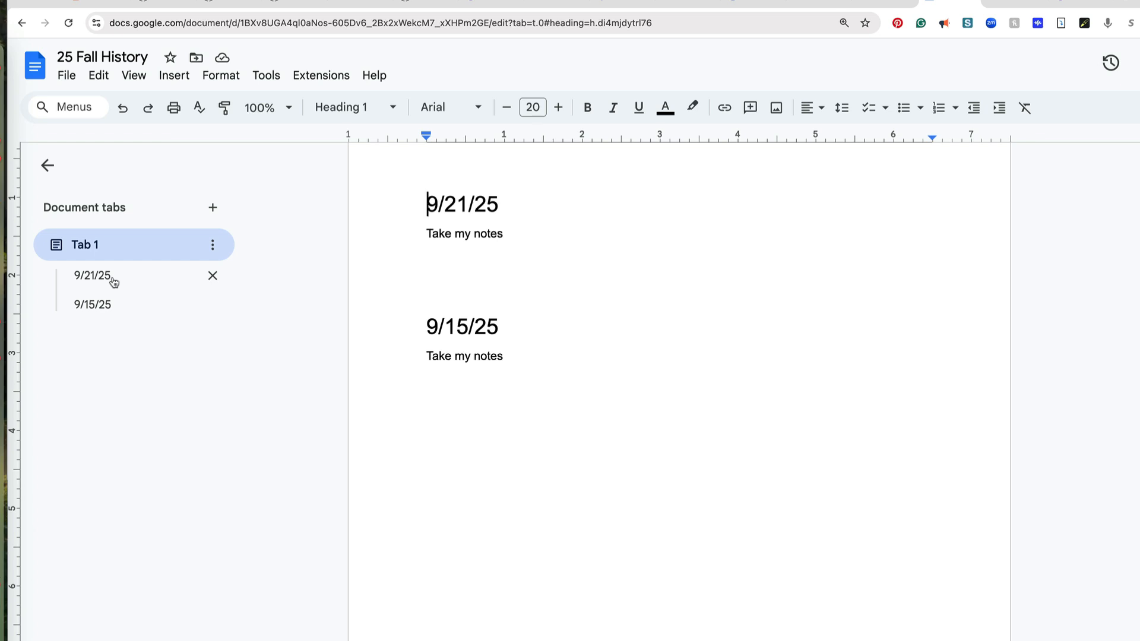
# Step: Move the document from My Drive into the 25 Fall History folder
pyautogui.click(66, 75)
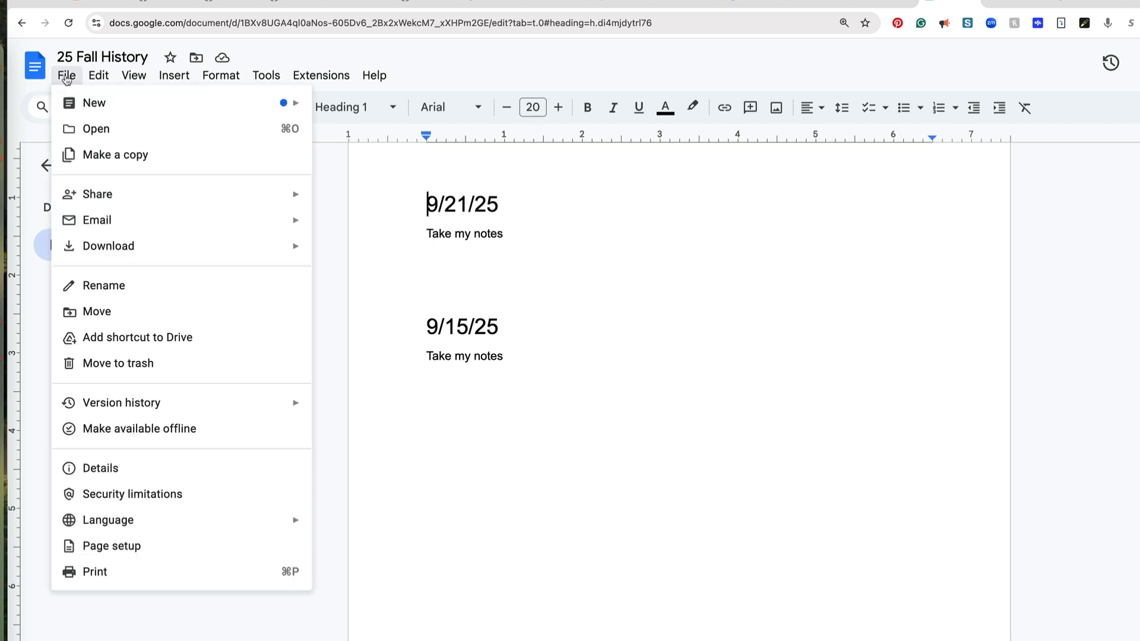
pyautogui.click(118, 311)
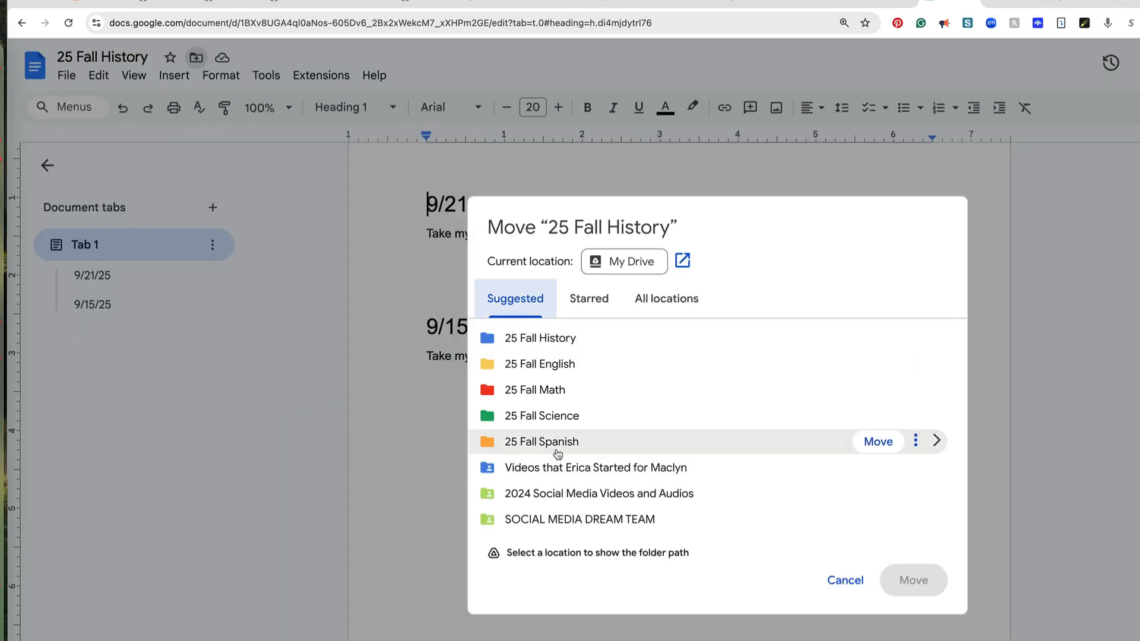
pyautogui.click(558, 339)
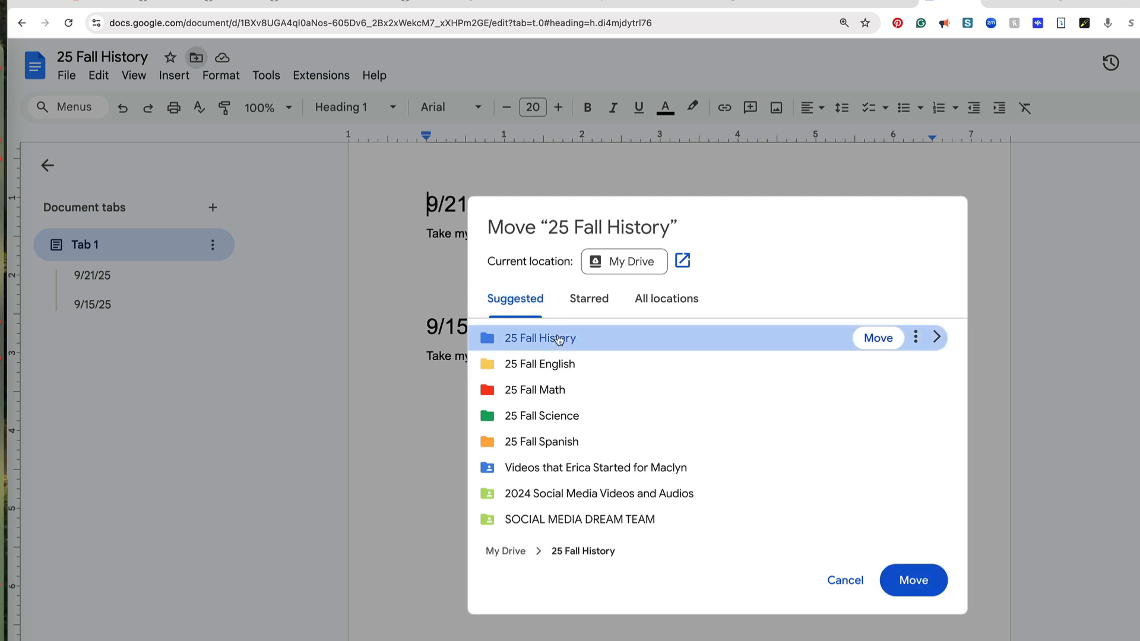
pyautogui.click(908, 579)
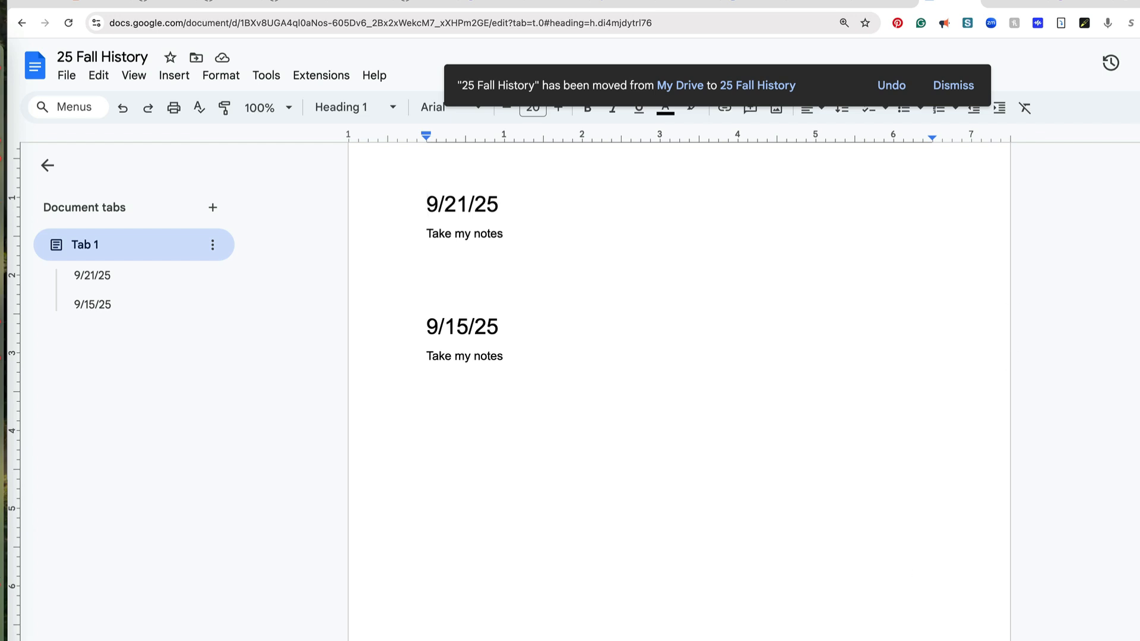
# Step: Switch to Google Drive, open the document from the 25 Fall History folder, and return to Drive
pyautogui.click(878, 4)
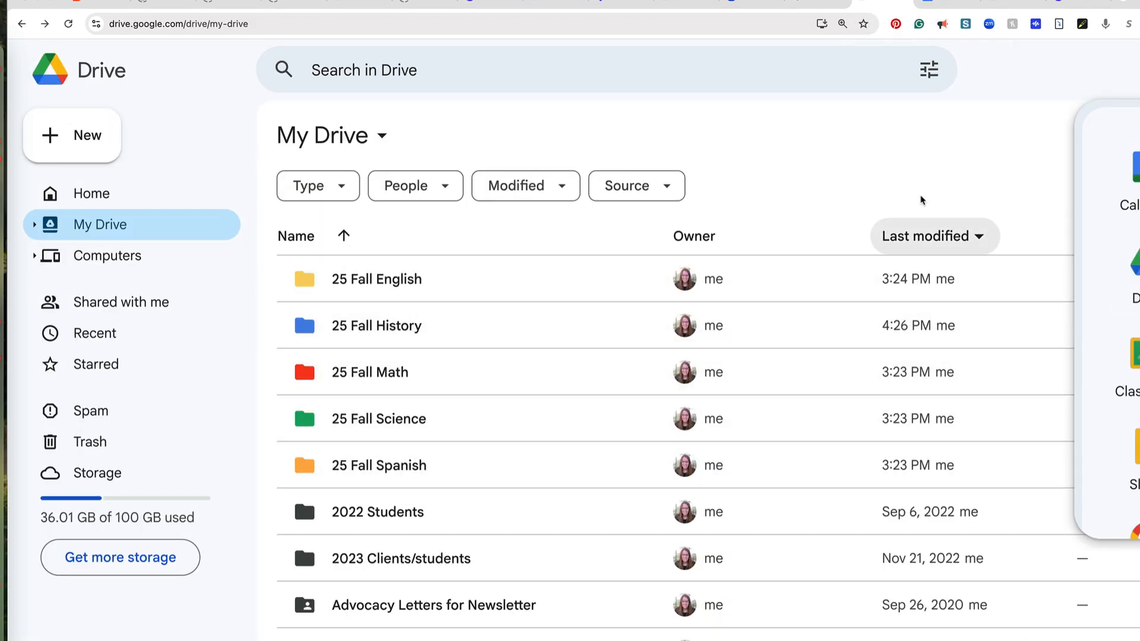
pyautogui.click(923, 175)
pyautogui.doubleClick(373, 325)
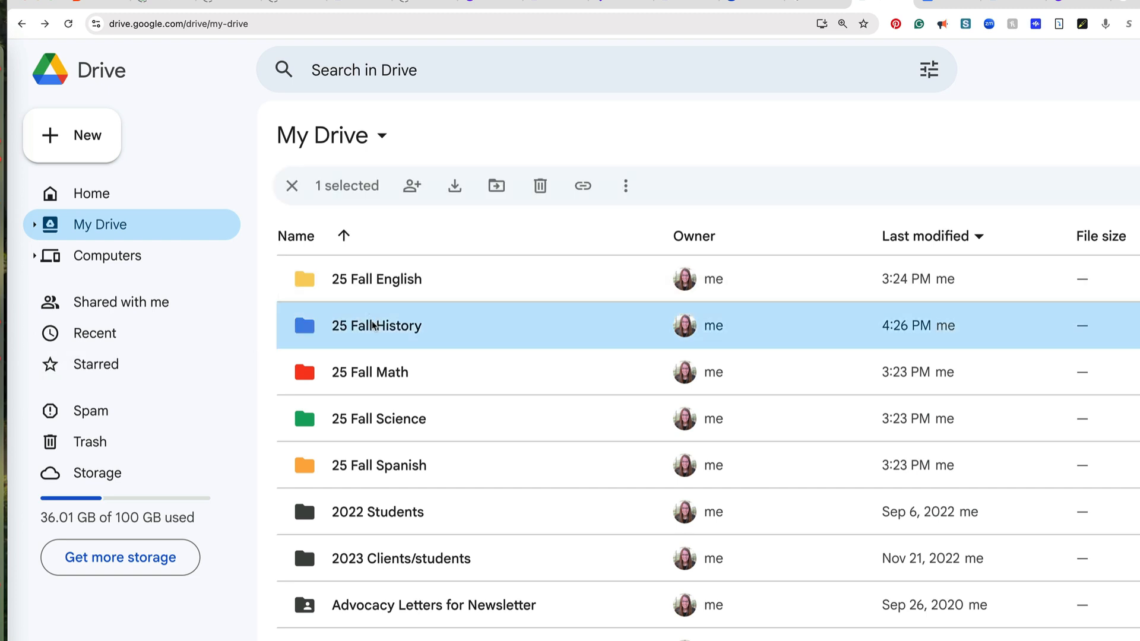
pyautogui.doubleClick(382, 279)
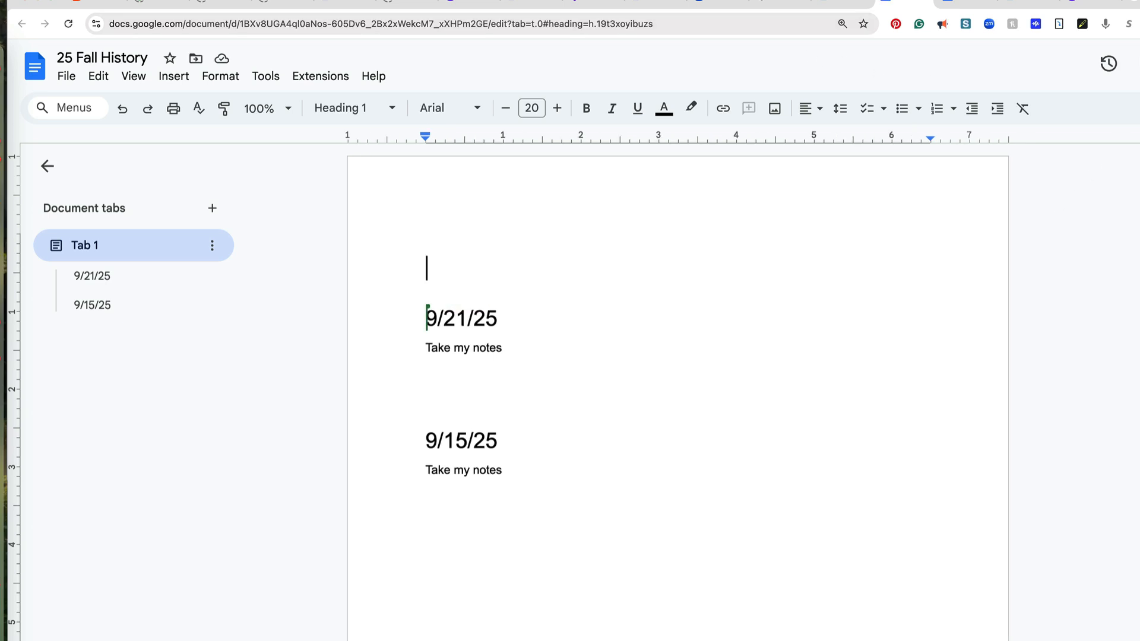
pyautogui.click(950, 3)
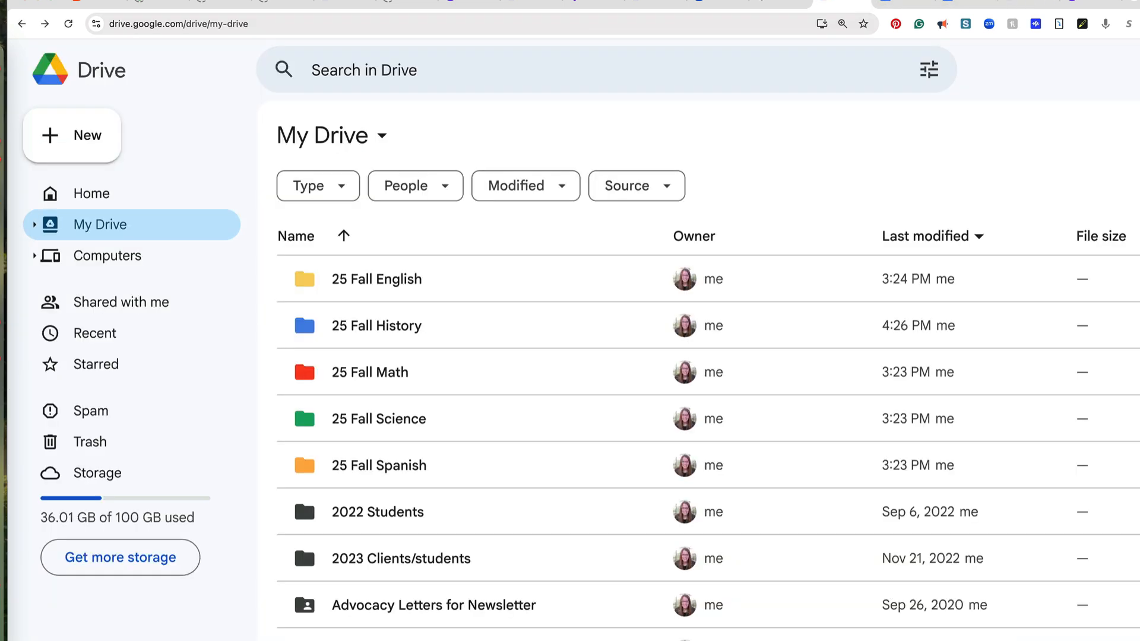